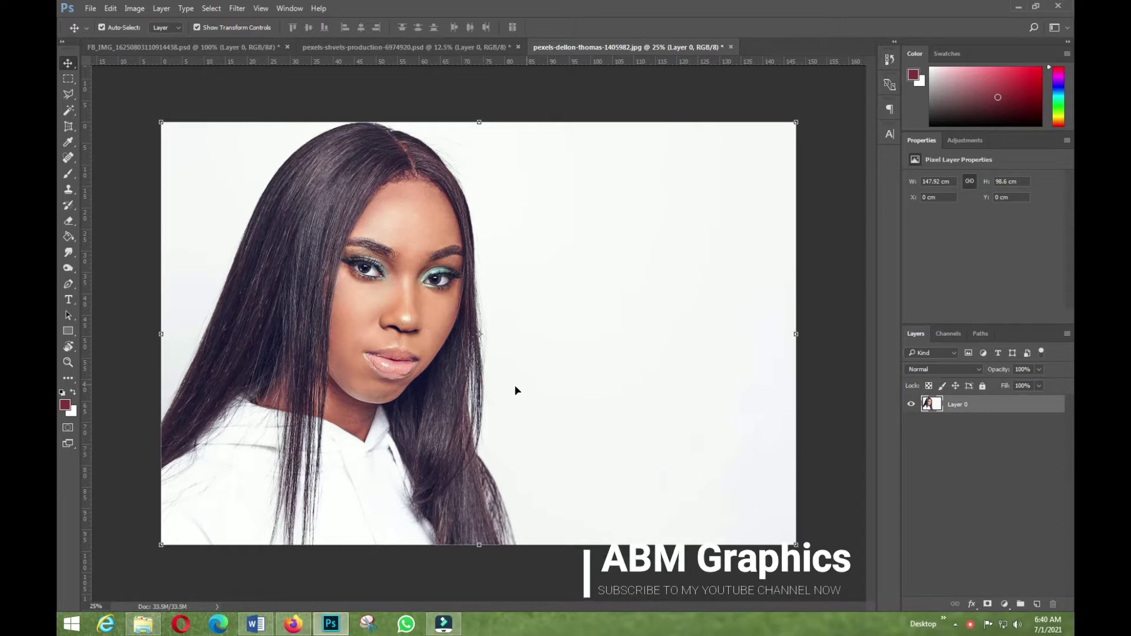
Select the Pen Tool from the pen tool flyout, ready to trace the portrait
right_click(72, 284)
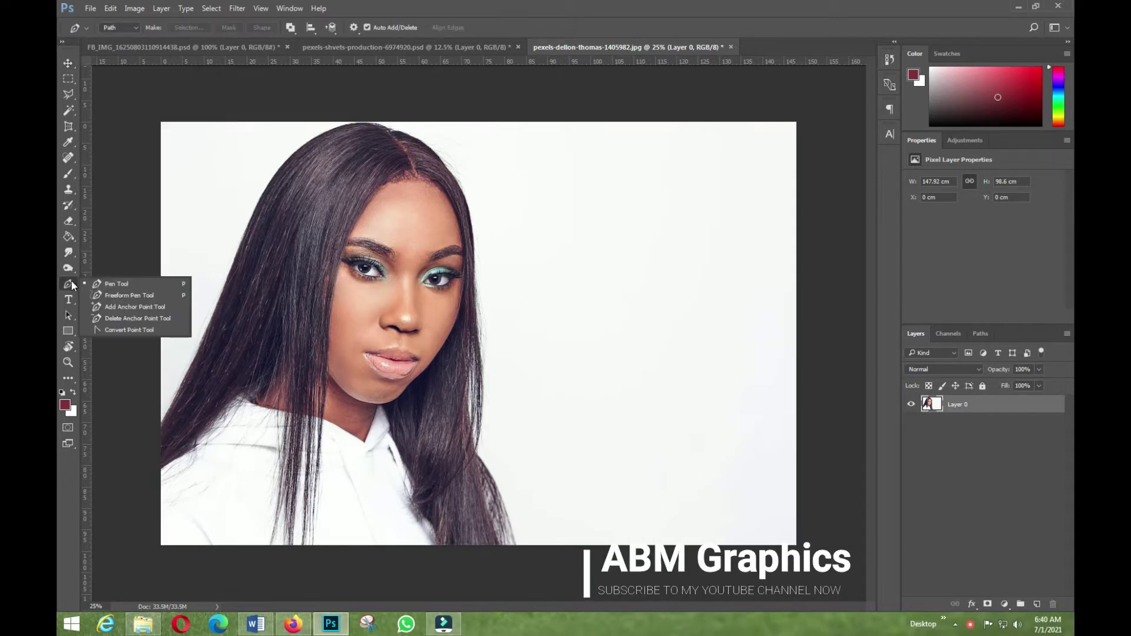
left_click(125, 283)
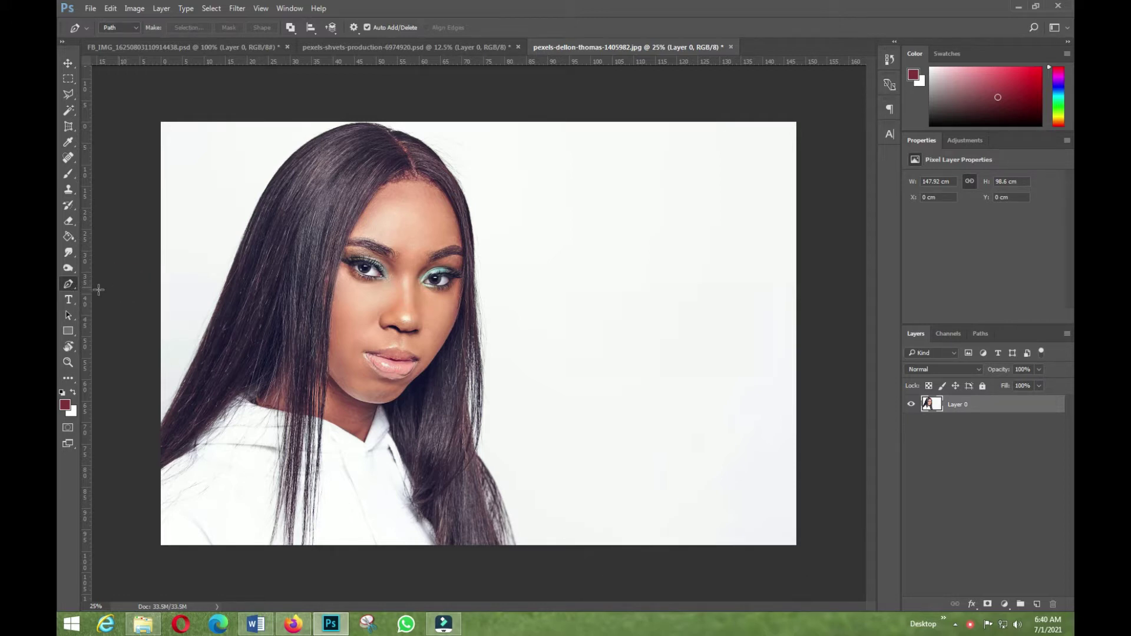
right_click(74, 285)
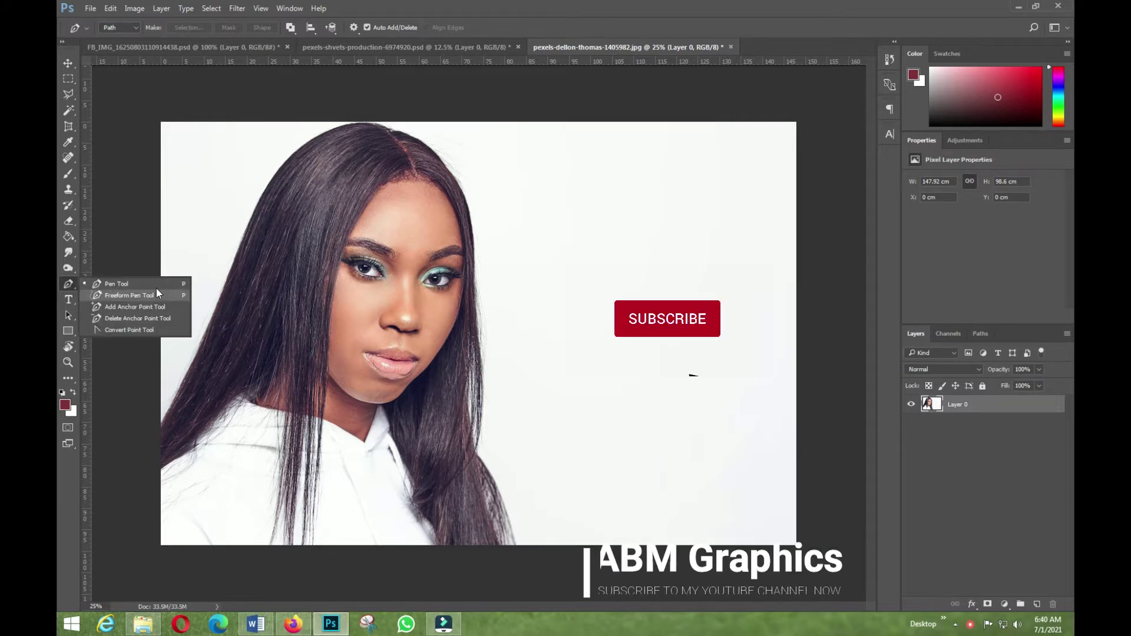
left_click(126, 284)
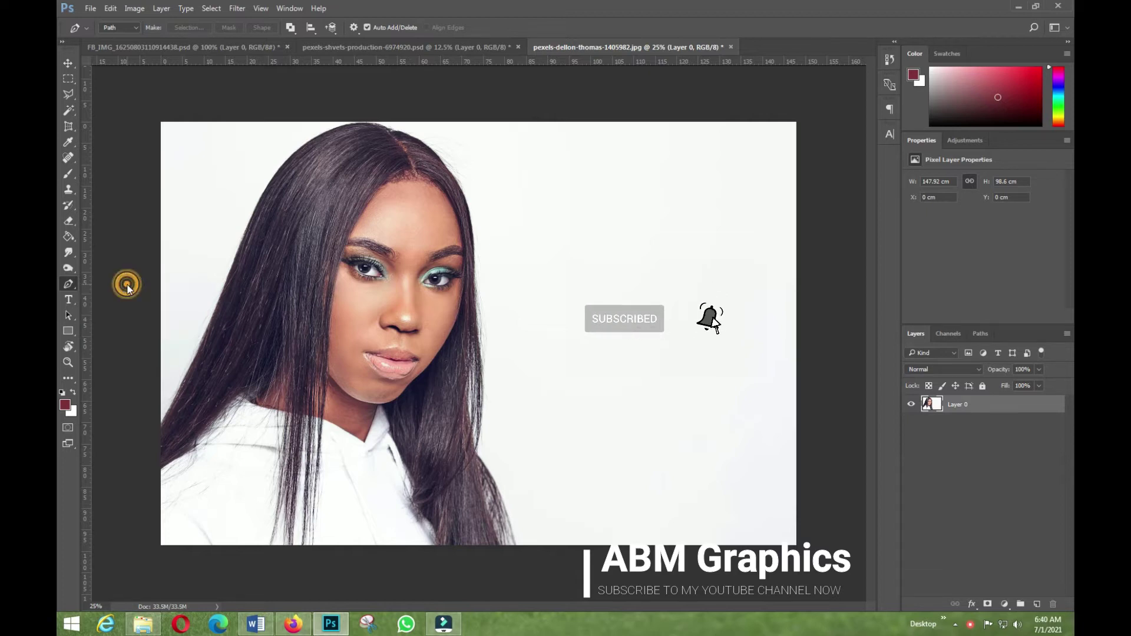
right_click(68, 285)
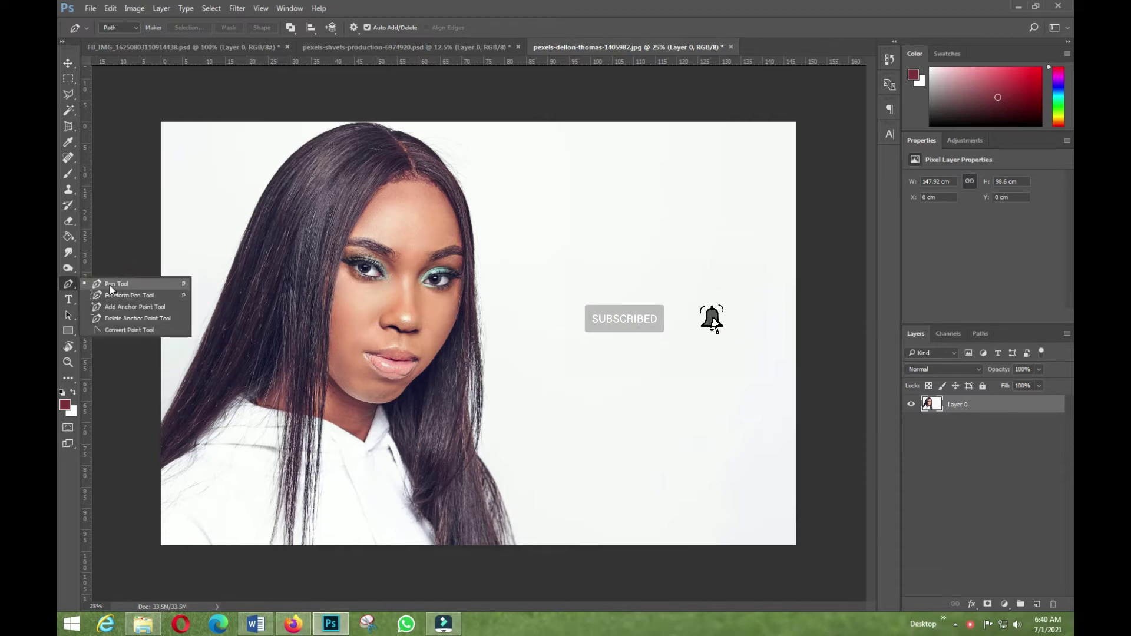
left_click(124, 284)
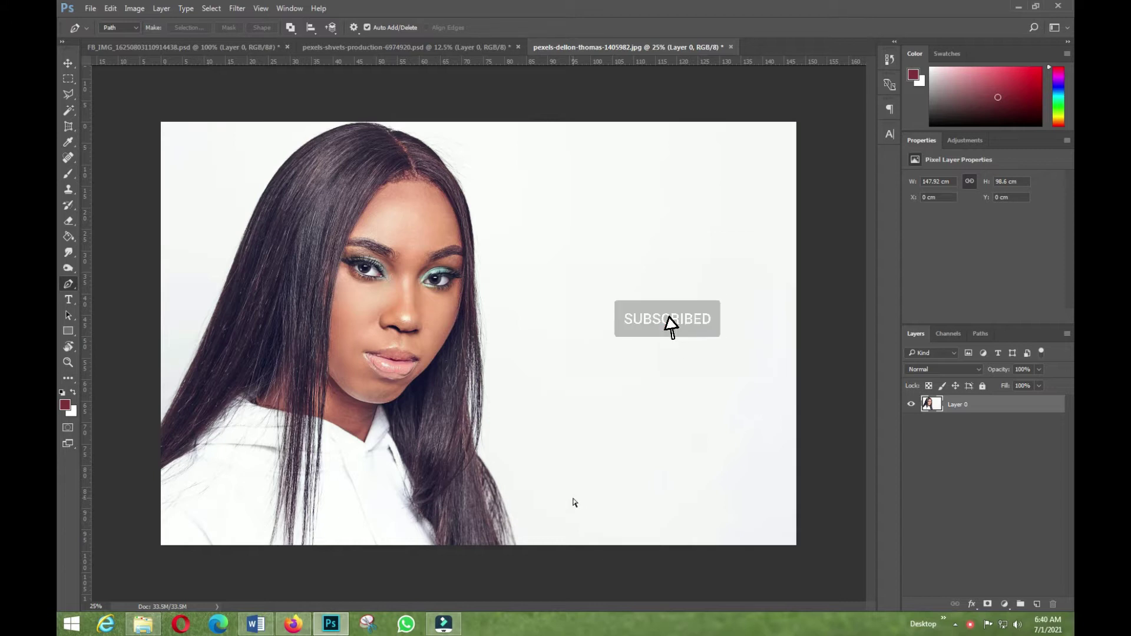
Zoom the portrait in to 33.3% and reselect the Pen Tool from its flyout
key("ctrl+plus")
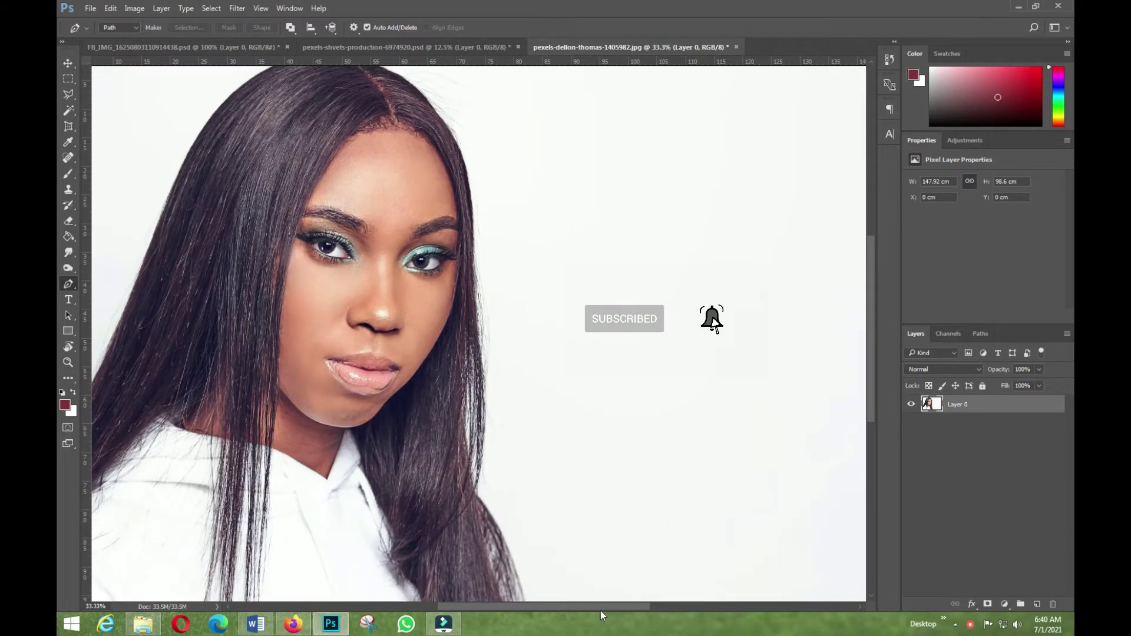
left_click_drag(604, 605, 534, 606)
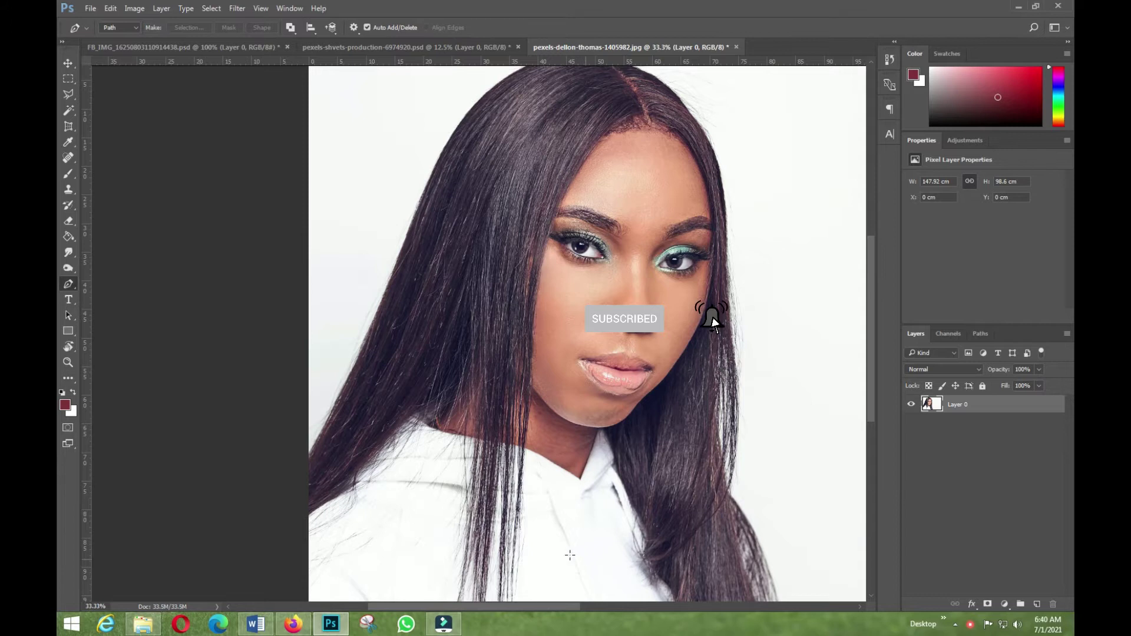
right_click(68, 284)
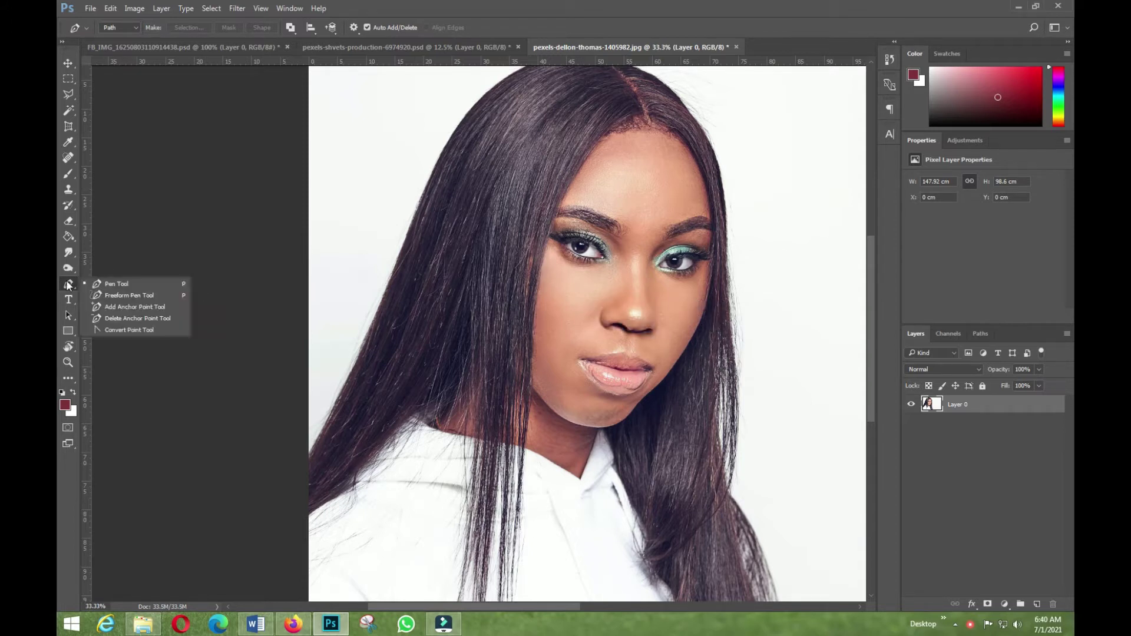
left_click(122, 283)
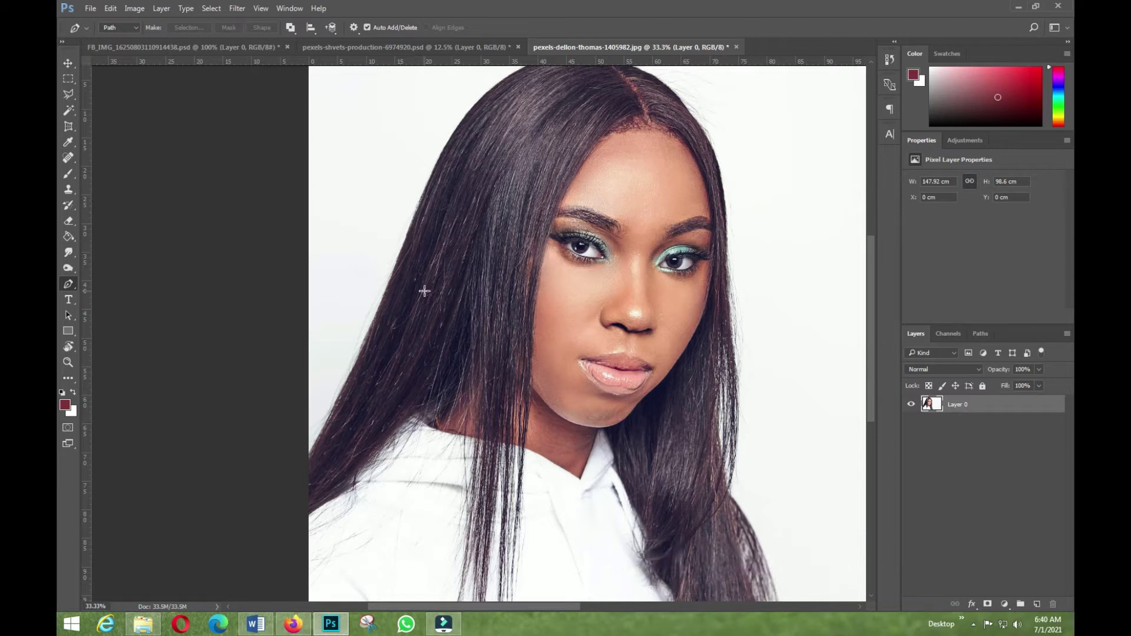
Place Pen anchors from the image's left edge up the hair outline to her crown
left_click(304, 460)
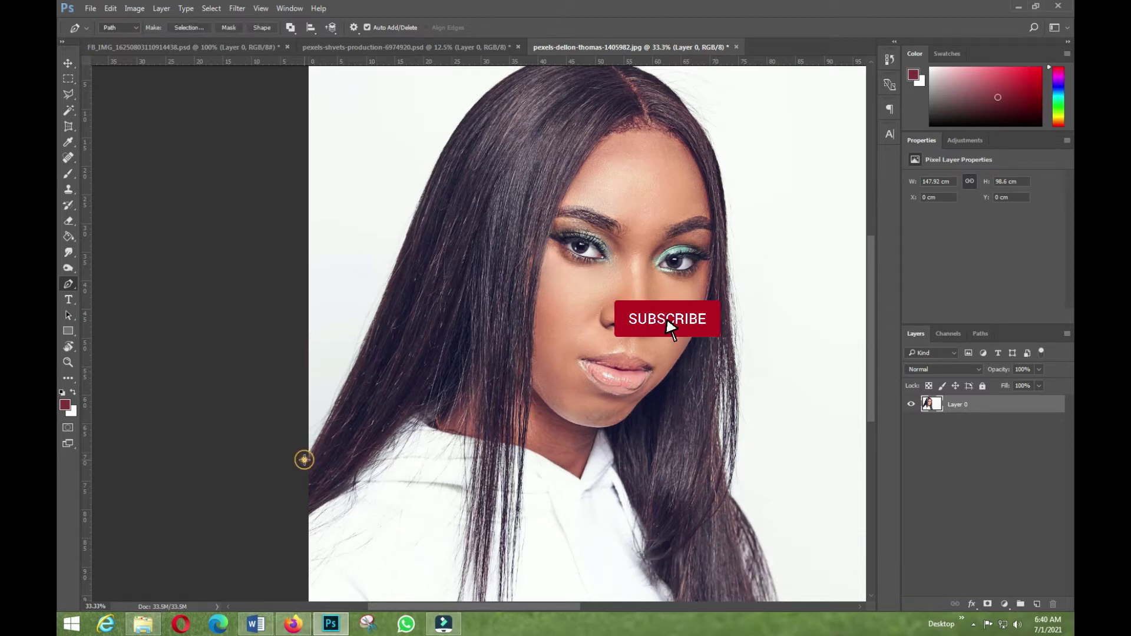
left_click(334, 405)
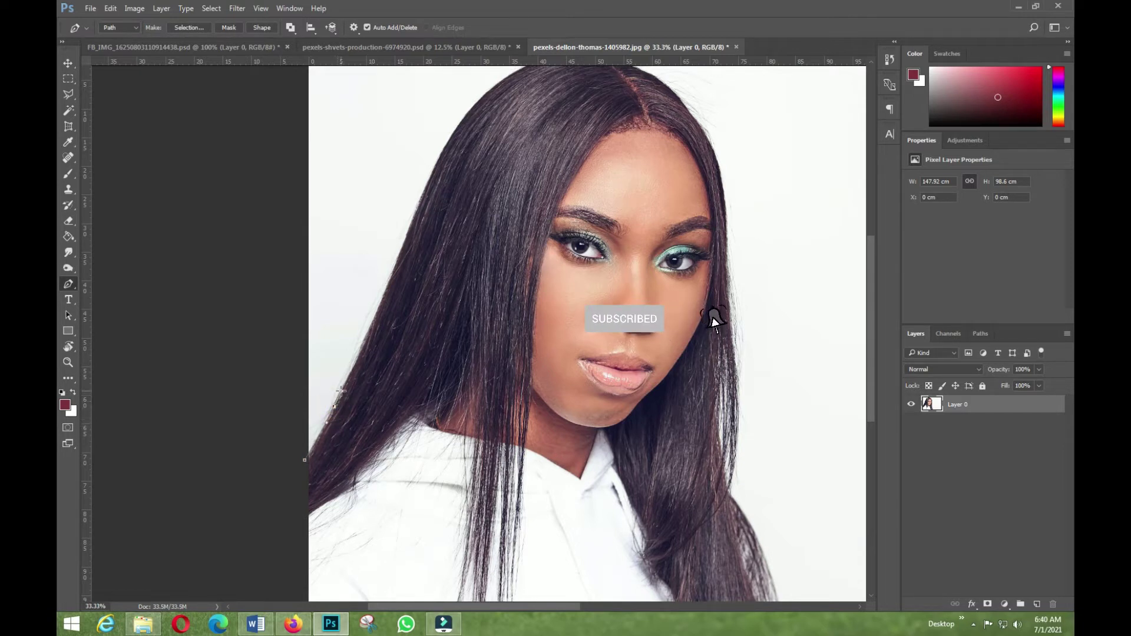
left_click(381, 306)
left_click(414, 212)
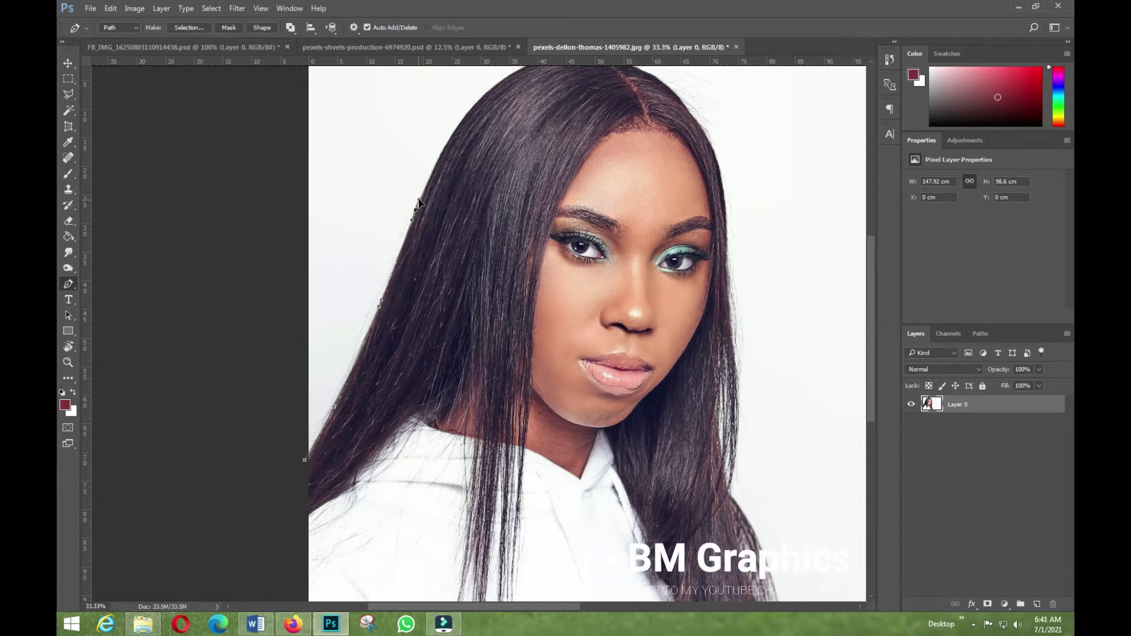
left_click(448, 137)
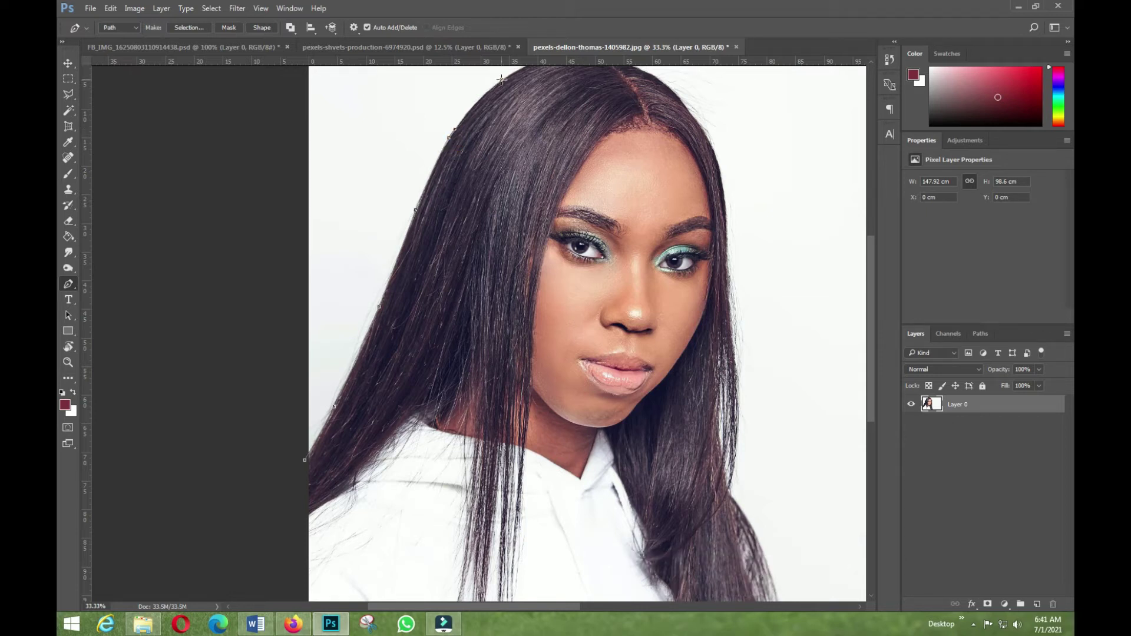
left_click_drag(500, 79, 509, 79)
scroll(556, 155, "up", 3)
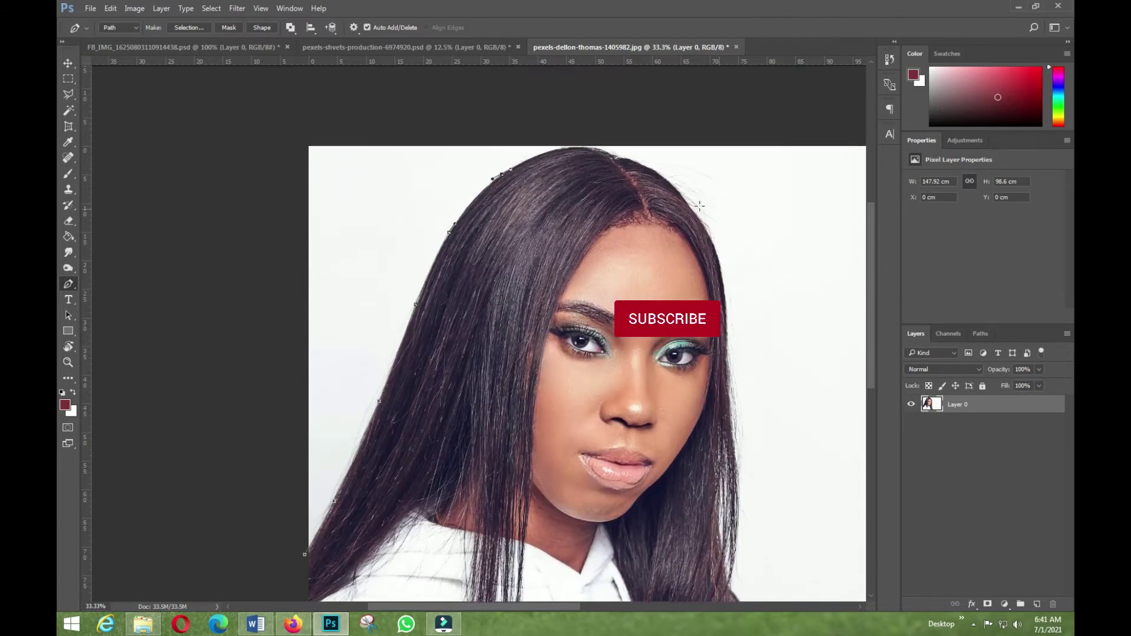
Extend the path across the top of her head to the upper right hair edge
left_click(553, 152)
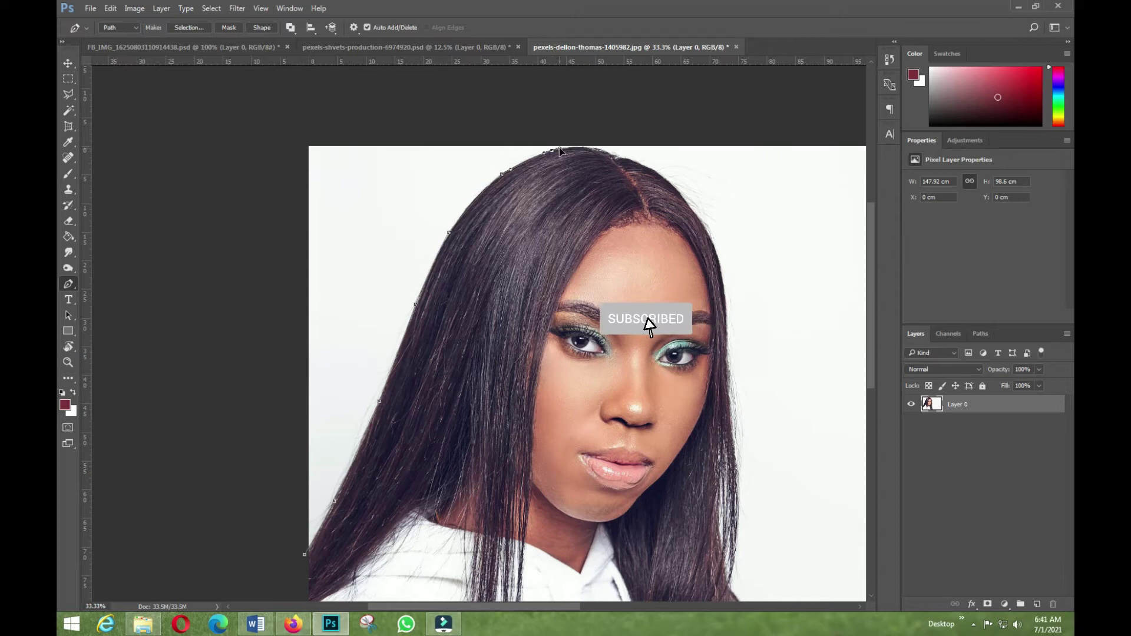
left_click(592, 148)
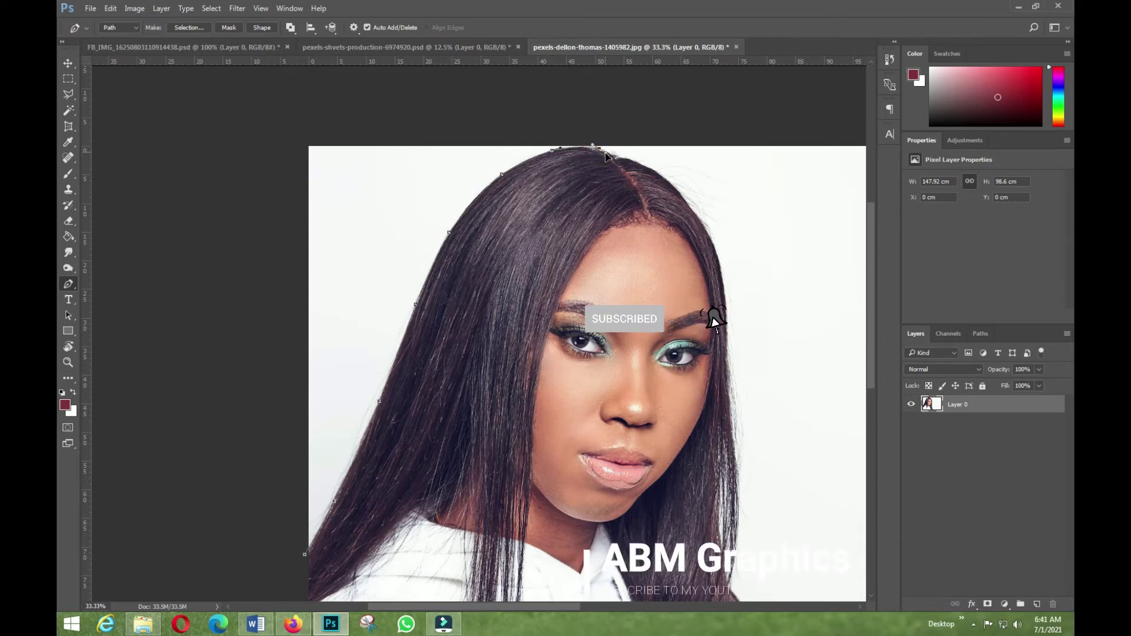
left_click(619, 158)
left_click(625, 158)
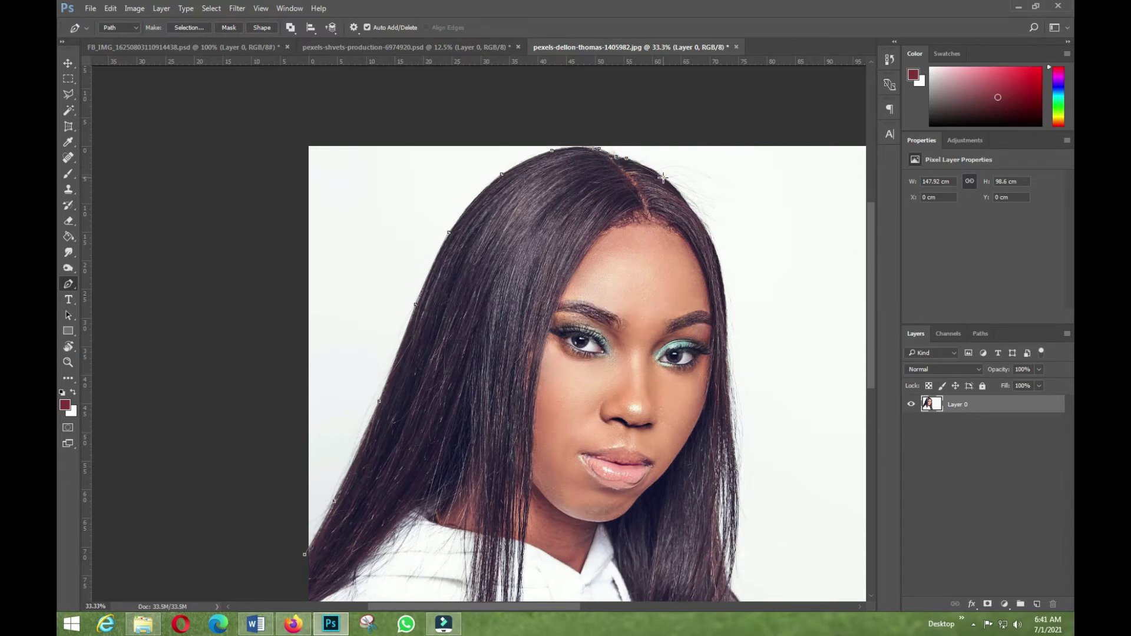
left_click_drag(663, 178, 674, 192)
left_click(691, 209)
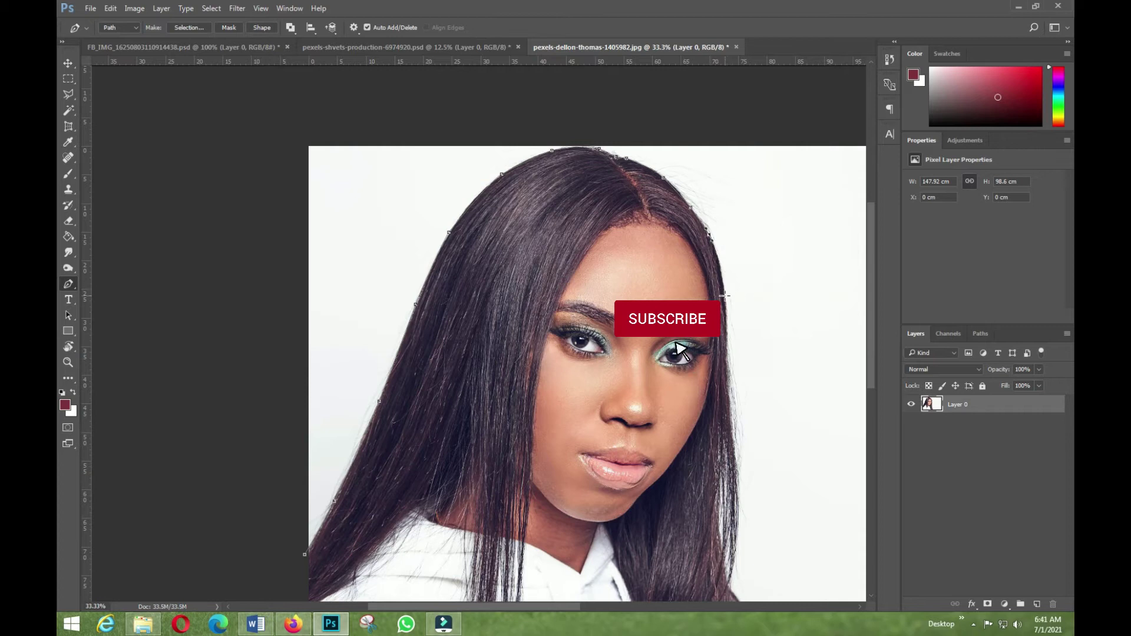
Continue the path down the right hair edge to below the bottom of the photo
left_click_drag(725, 286, 725, 295)
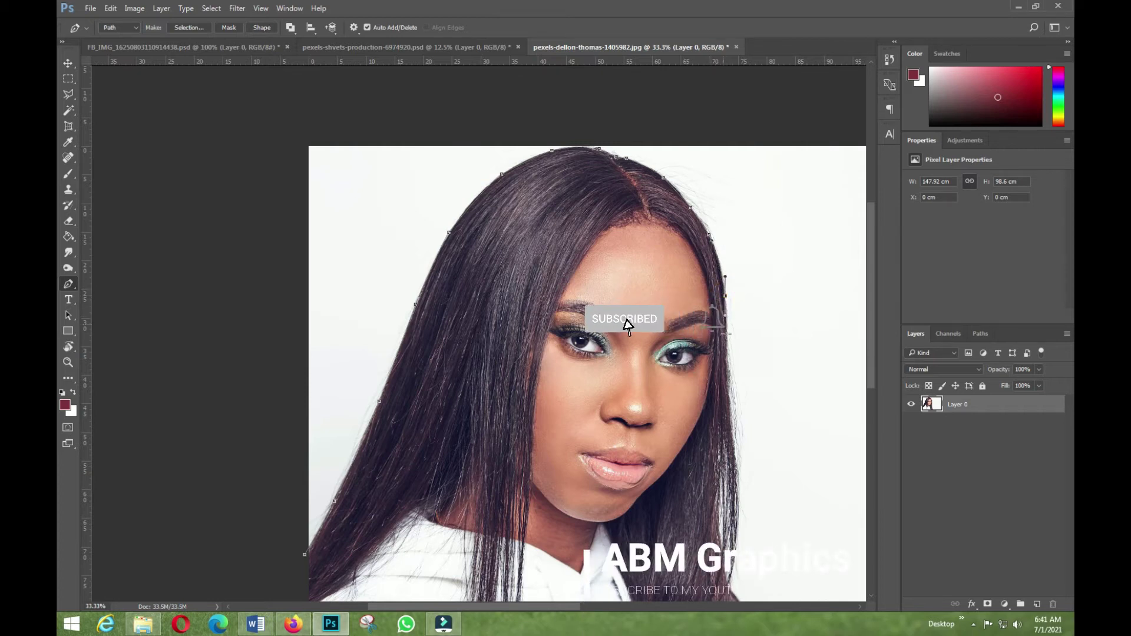
left_click(727, 371)
left_click(730, 436)
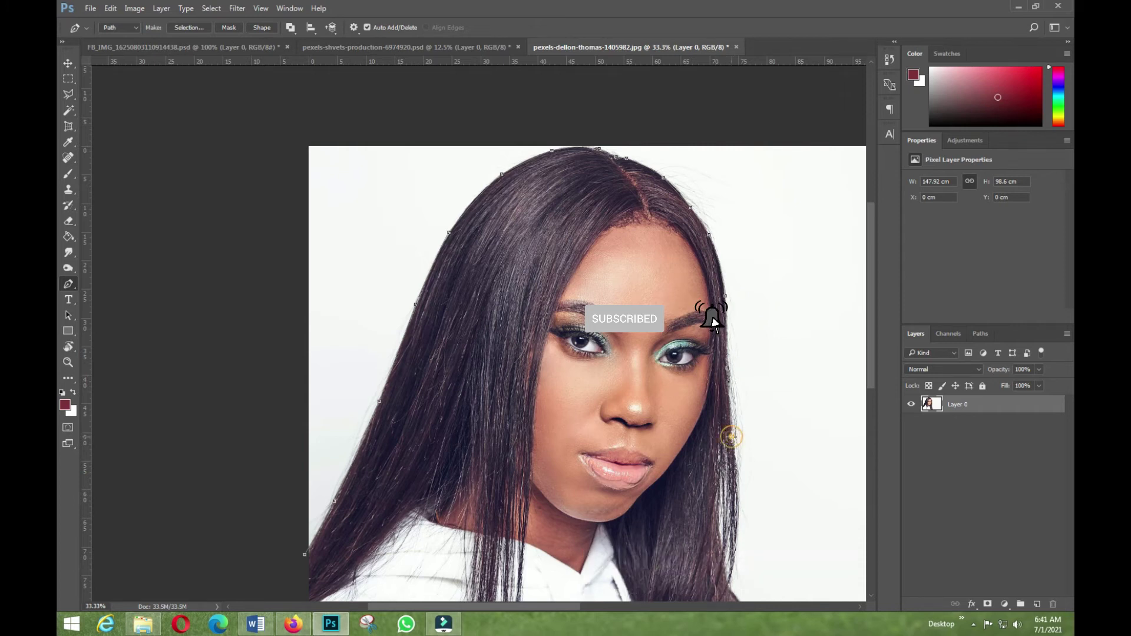
left_click(734, 472)
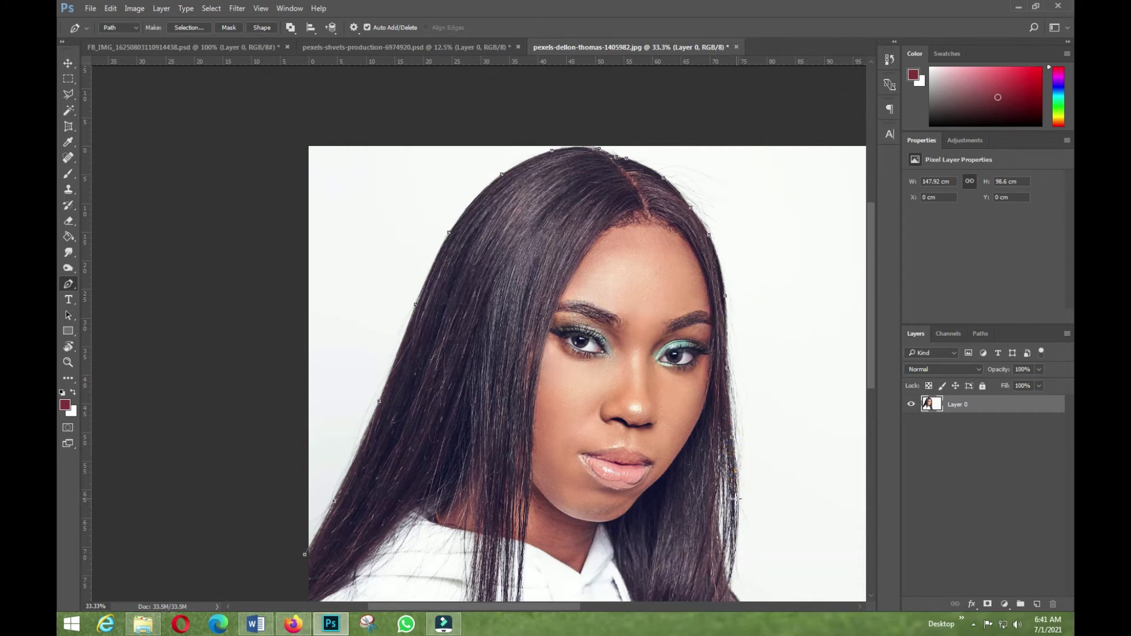
left_click(737, 508)
left_click_drag(870, 334, 872, 414)
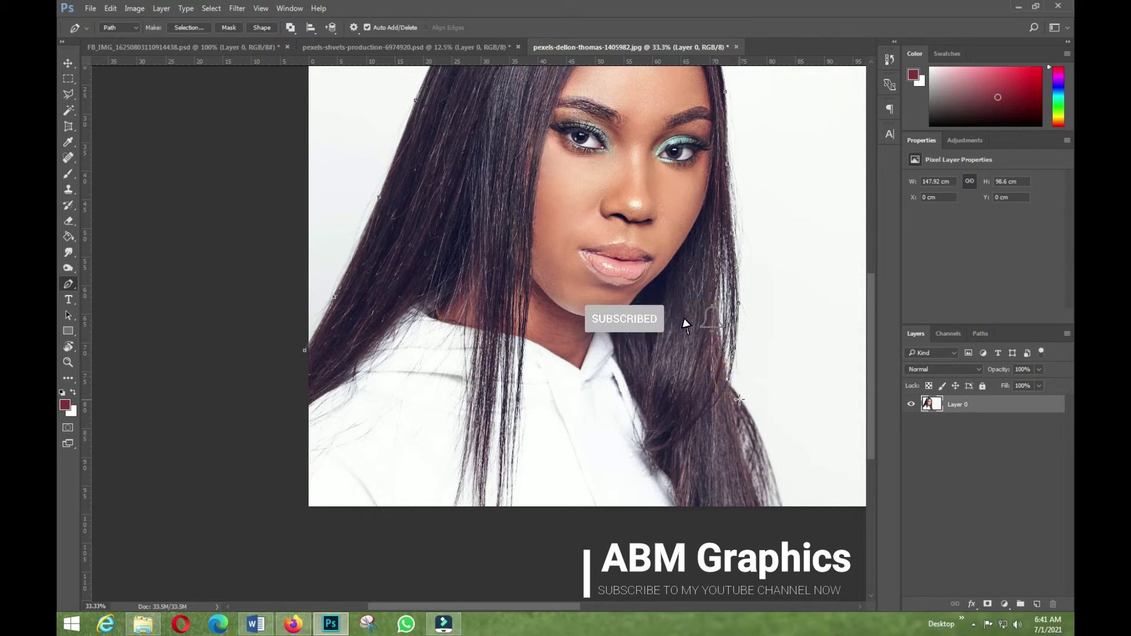
left_click(739, 399)
left_click(757, 434)
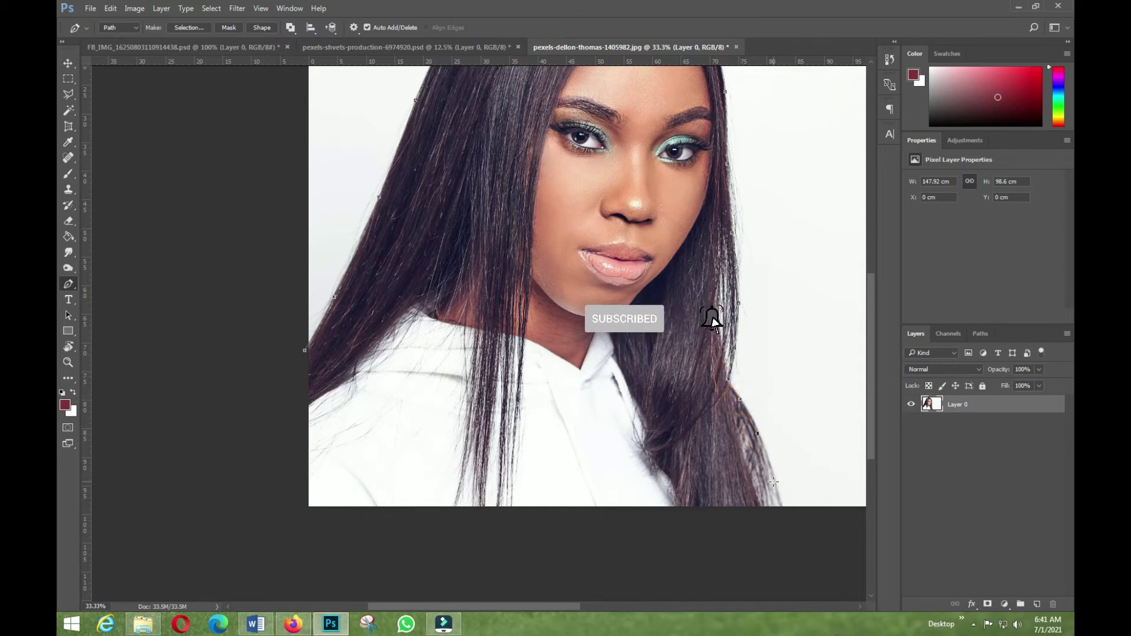
left_click(770, 464)
left_click(777, 533)
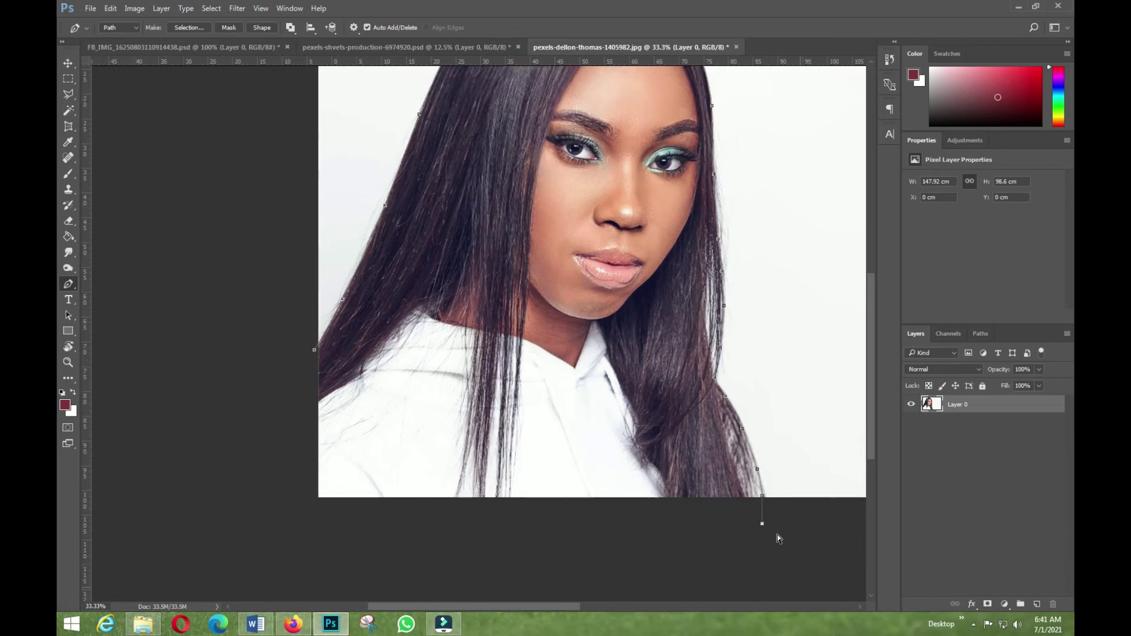
Zoom out and run the path beneath the photo and up its right side
key("ctrl+minus")
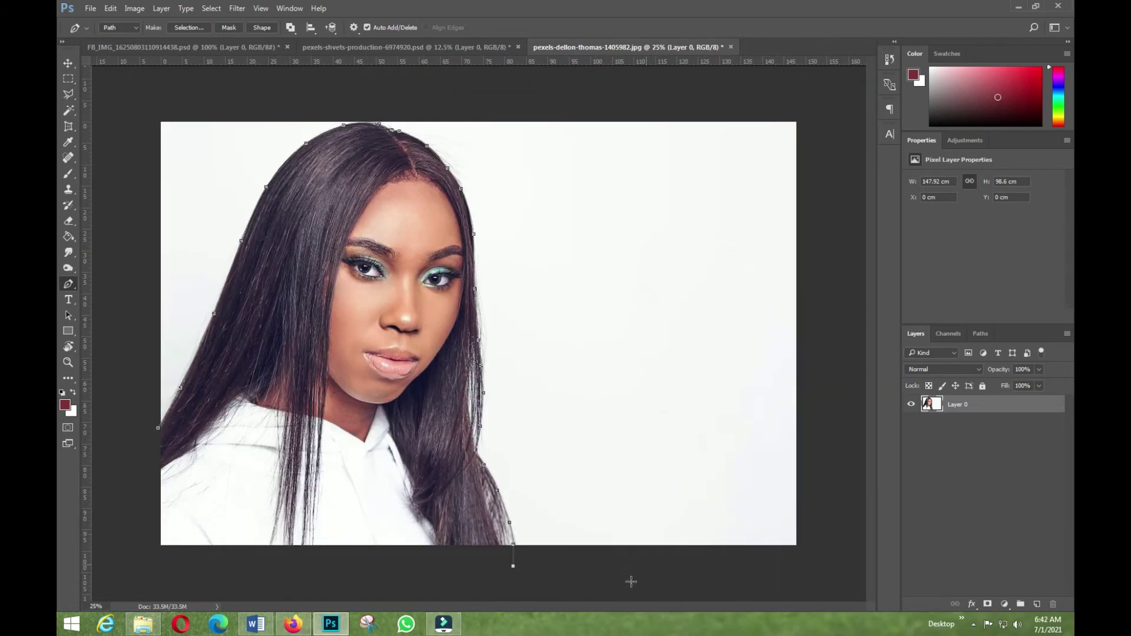
left_click(600, 585)
left_click(744, 579)
left_click(827, 577)
left_click(841, 432)
left_click(828, 298)
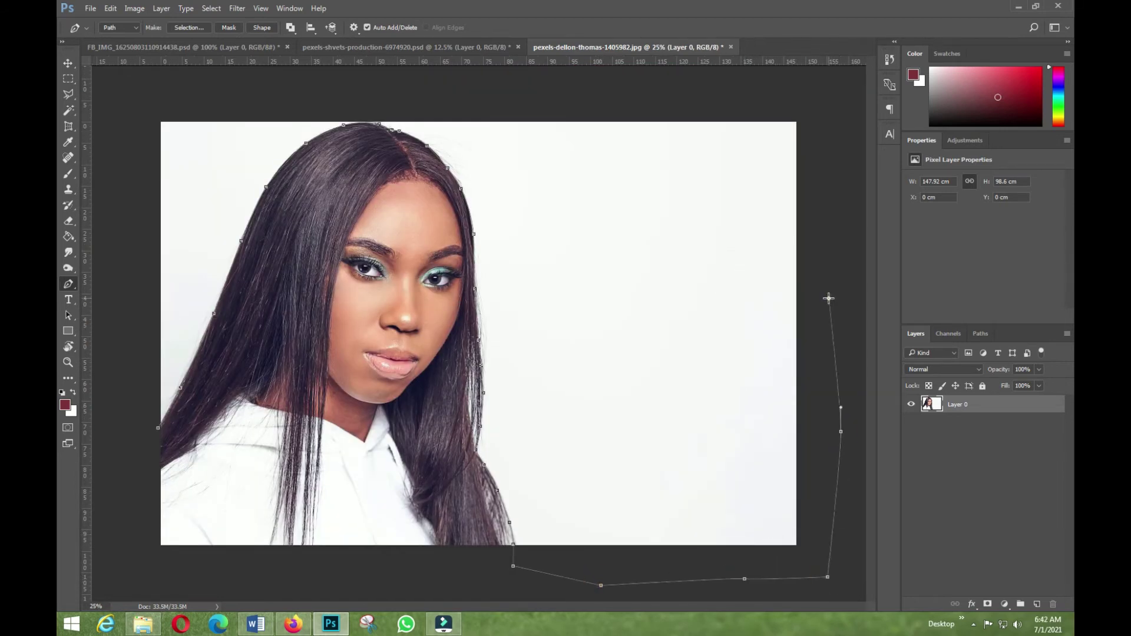
left_click(836, 187)
left_click(800, 84)
Carry the path along the top, down the left side, and back to the starting hair edge
left_click_drag(570, 81, 522, 81)
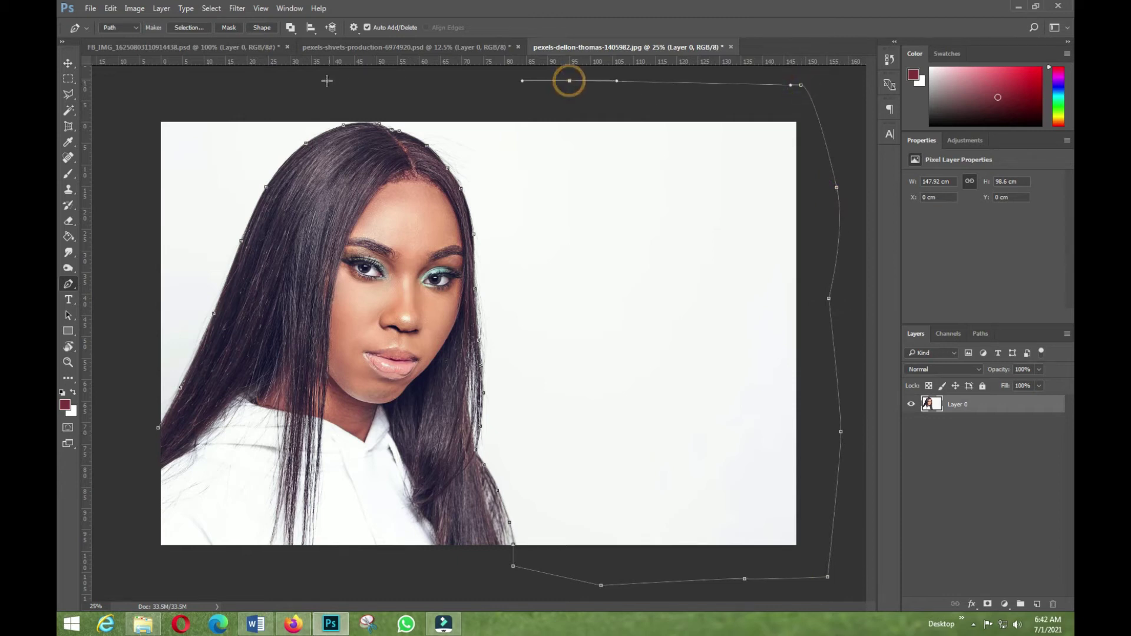
left_click(328, 80)
left_click(198, 78)
left_click(131, 85)
left_click(109, 199)
left_click(109, 239)
left_click(109, 371)
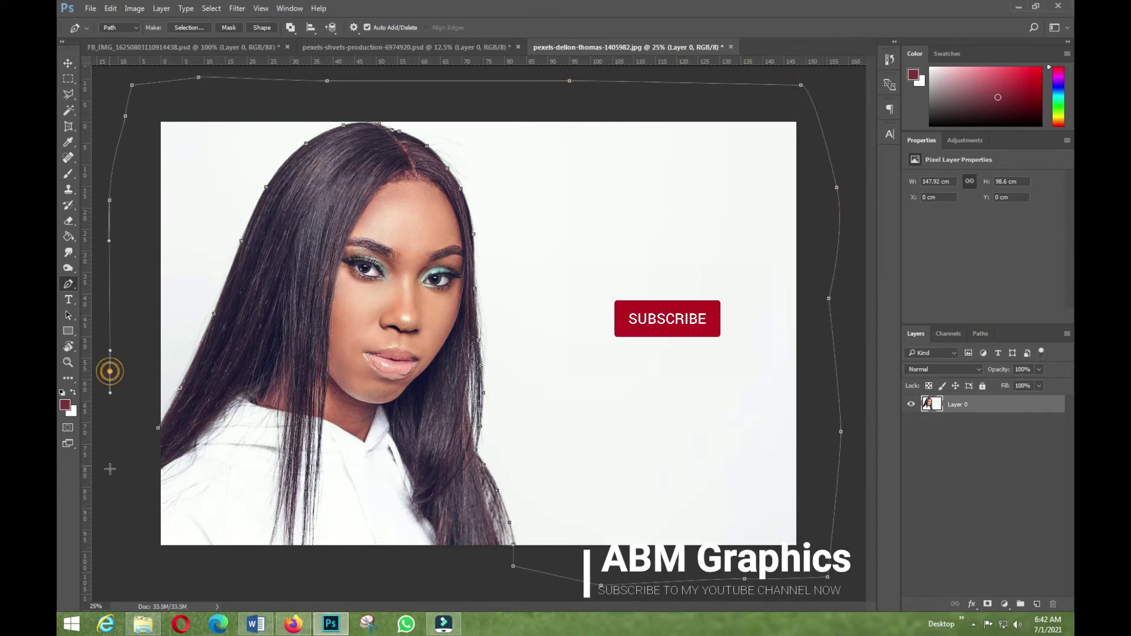
left_click(110, 469)
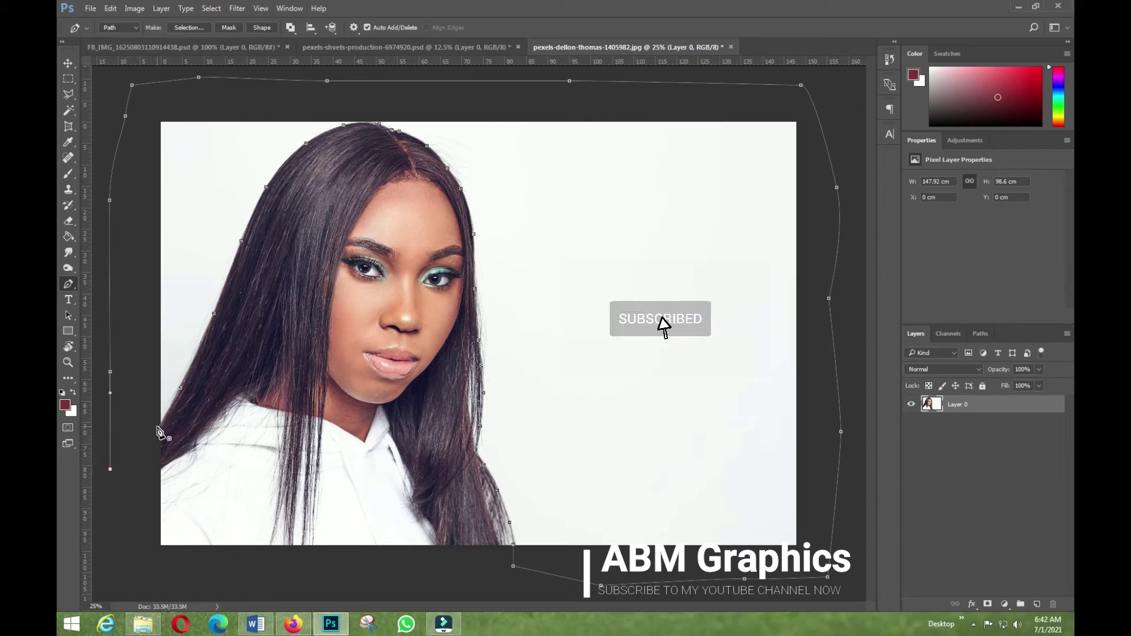
left_click(159, 432)
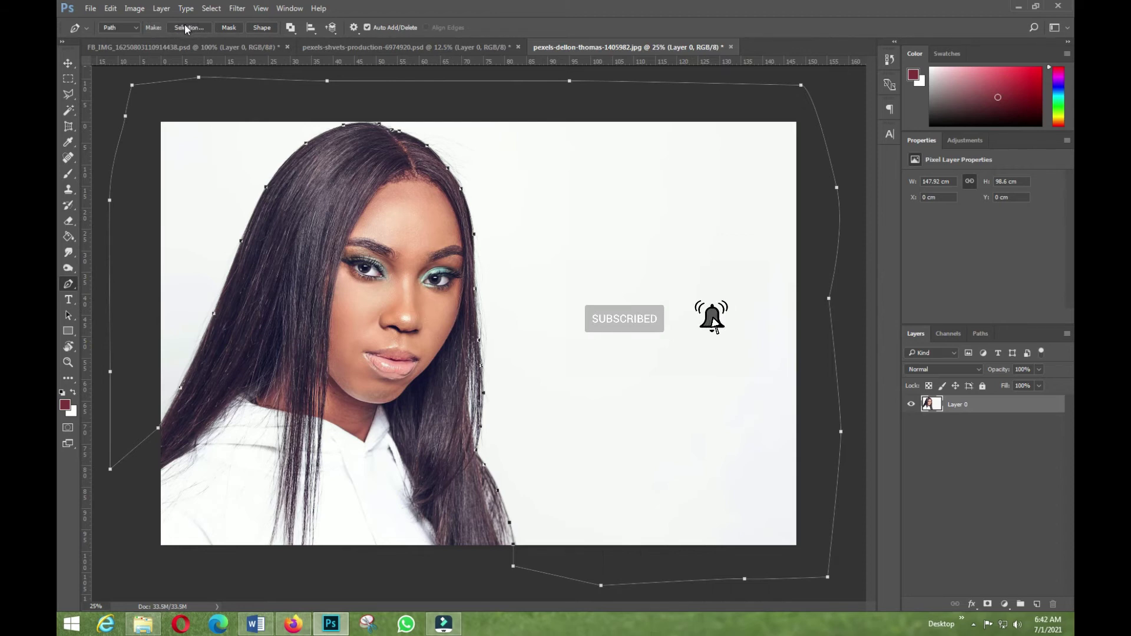
Load the traced path as a selection with Ctrl+Enter, after undoing a Make Selection attempt
left_click(185, 27)
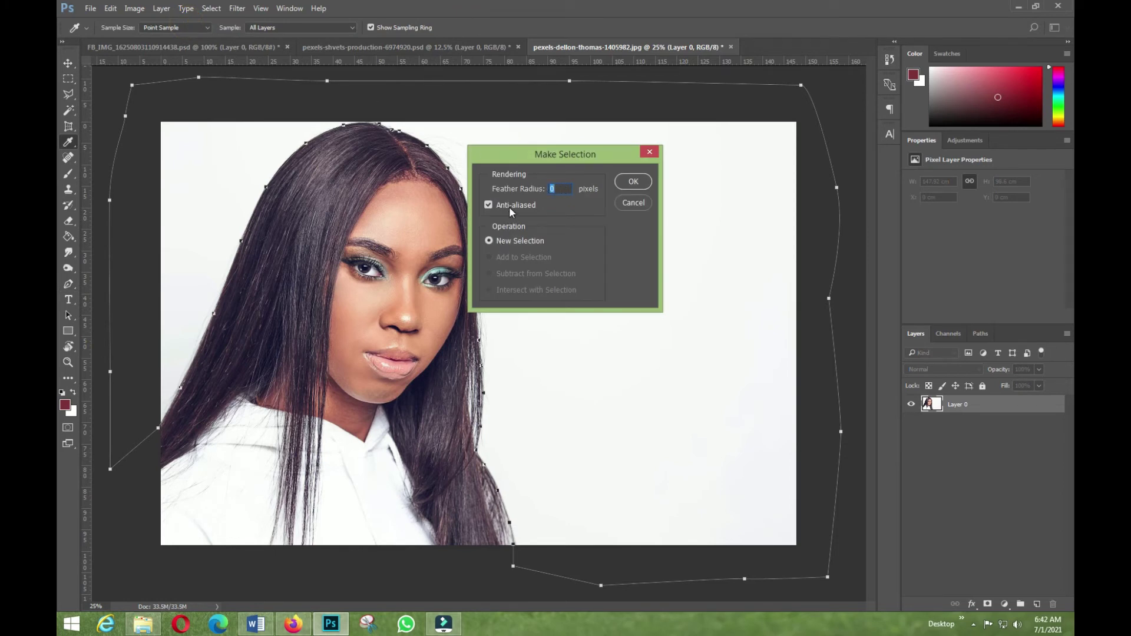
left_click(633, 181)
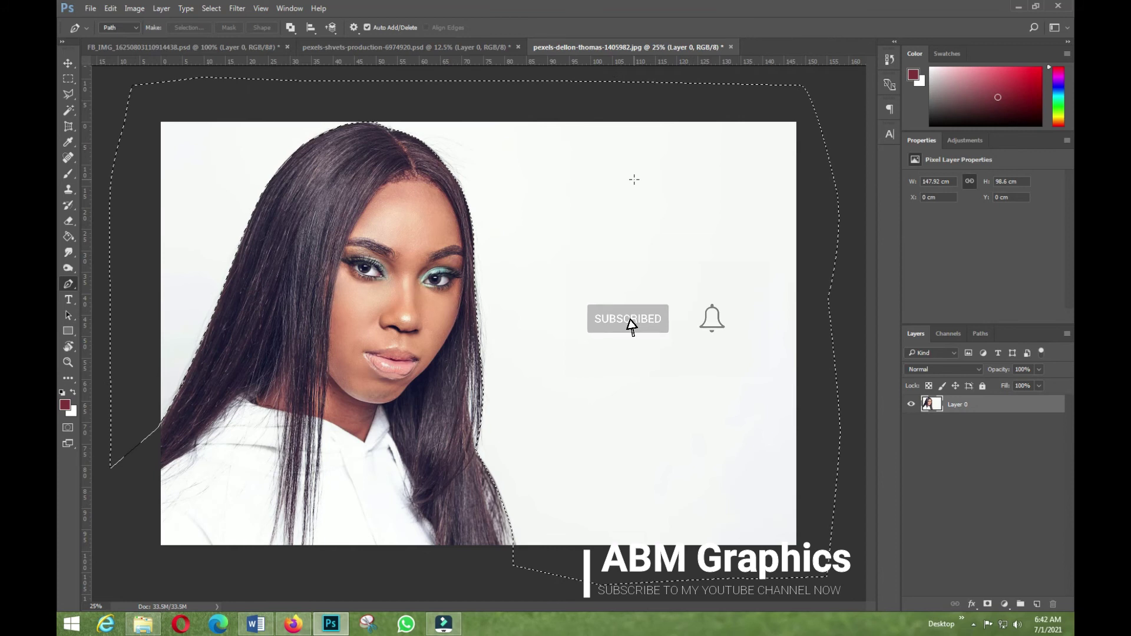
left_click(110, 8)
left_click(117, 19)
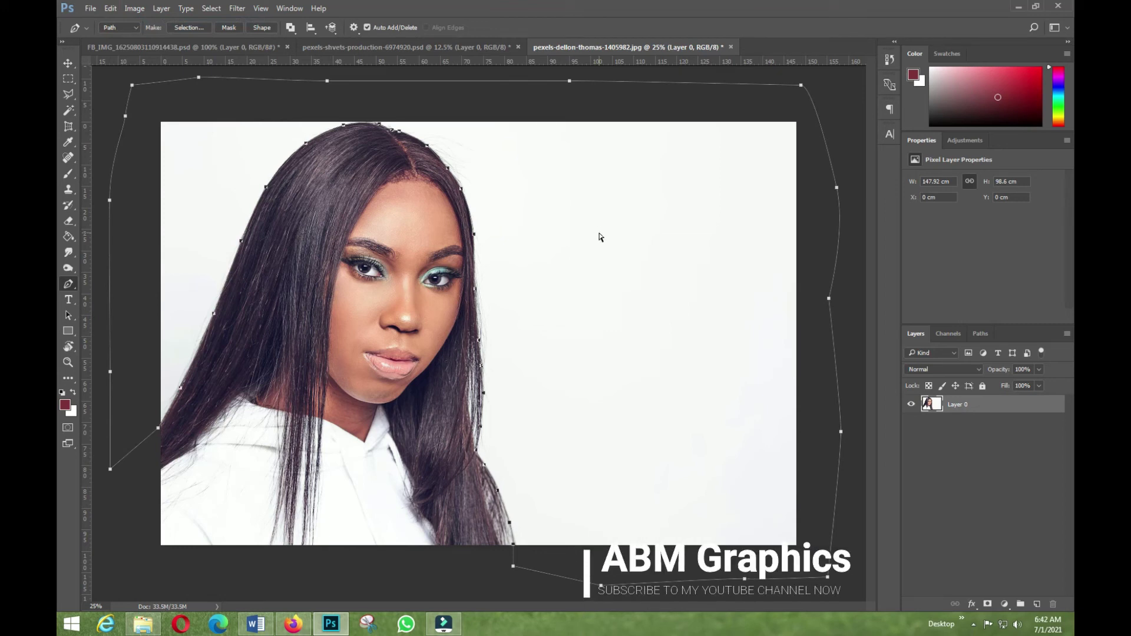
key("ctrl+Return")
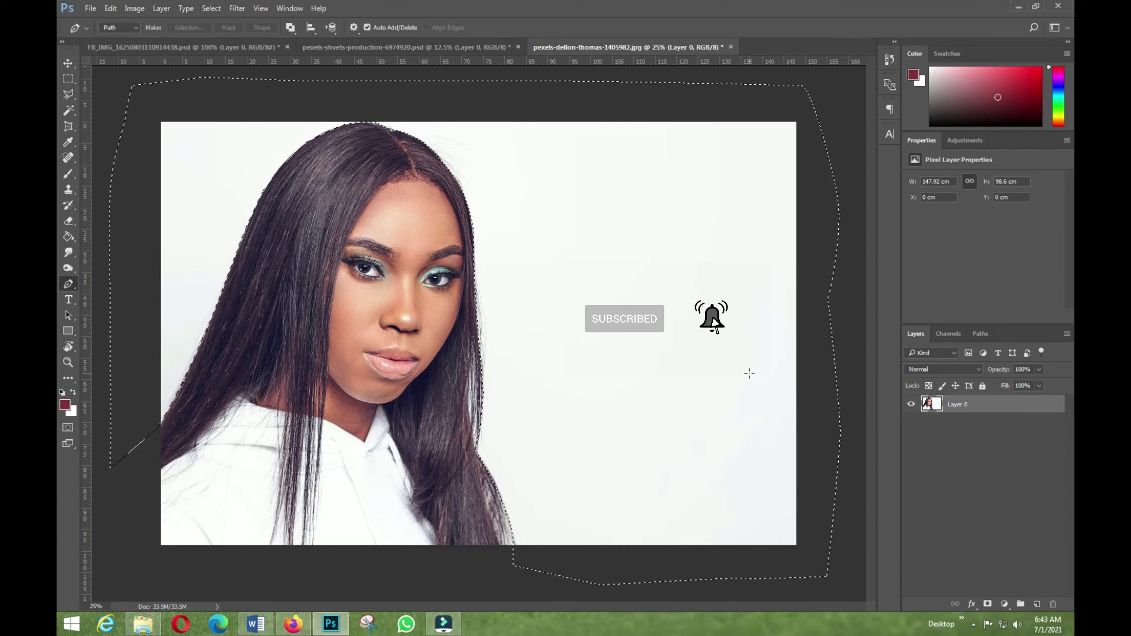
Delete the selected white background and deselect the cut-out portrait
key("Delete")
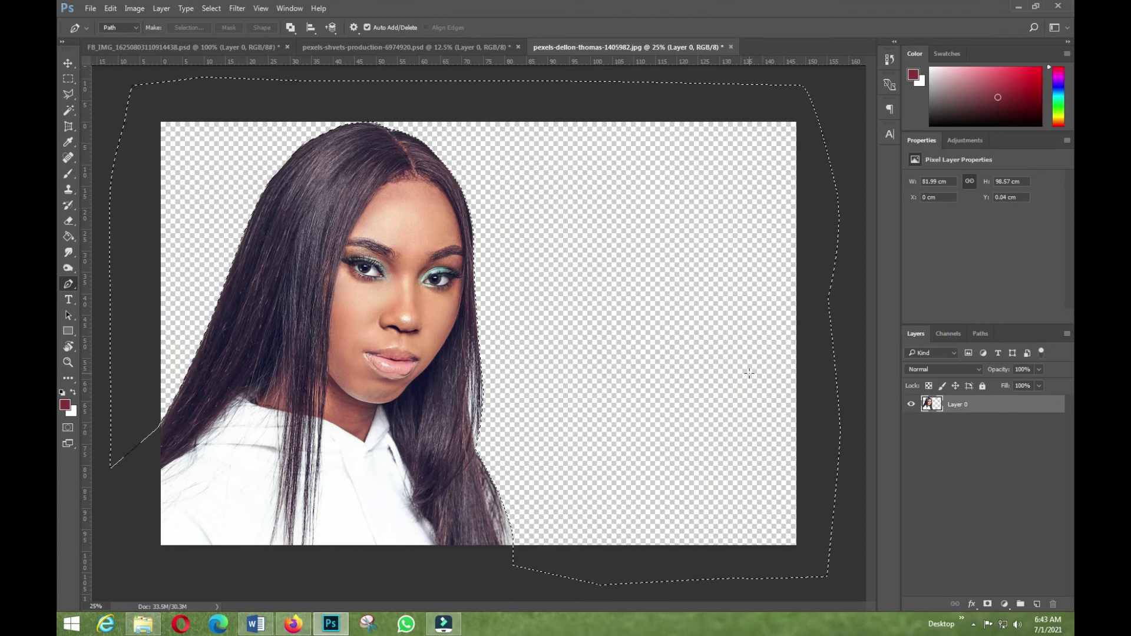
left_click(213, 9)
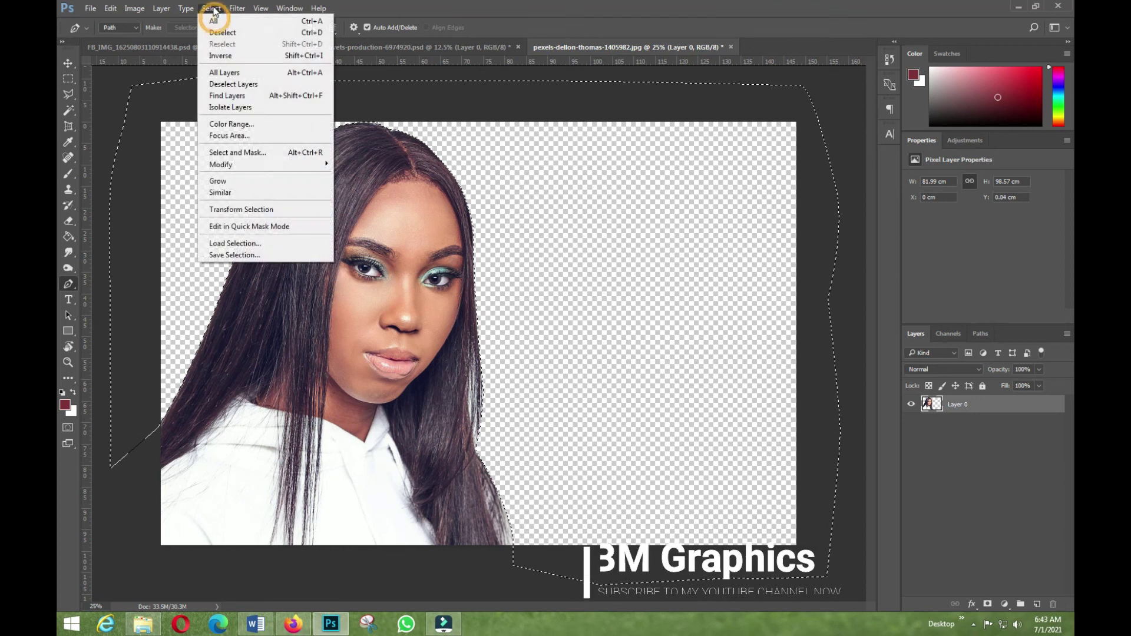
left_click(222, 33)
left_click(69, 63)
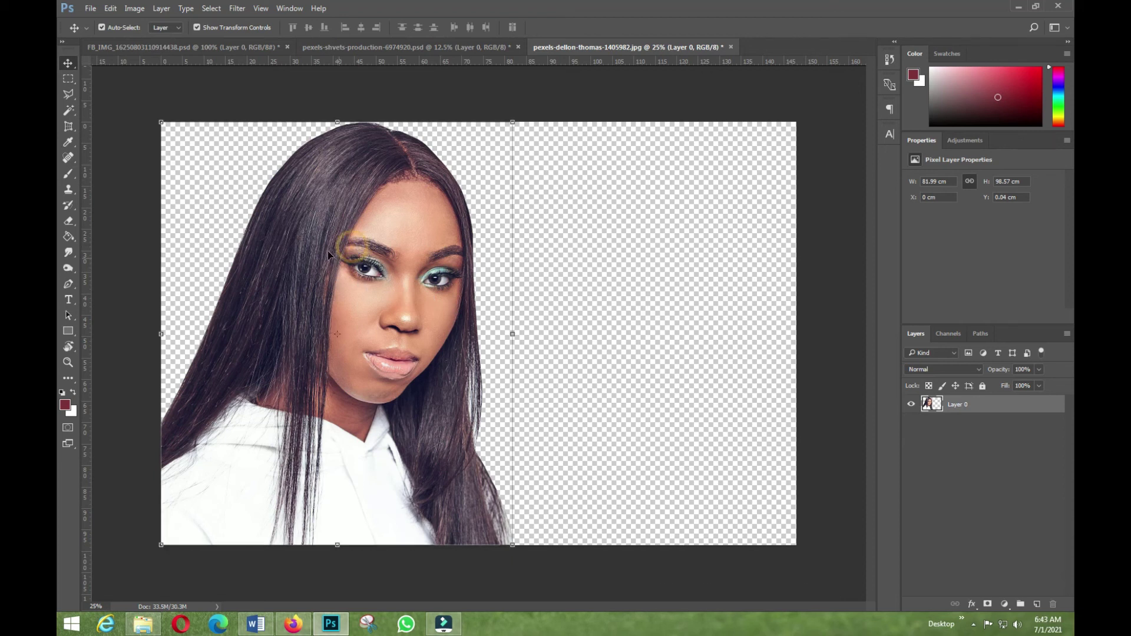
left_click_drag(358, 255, 475, 245)
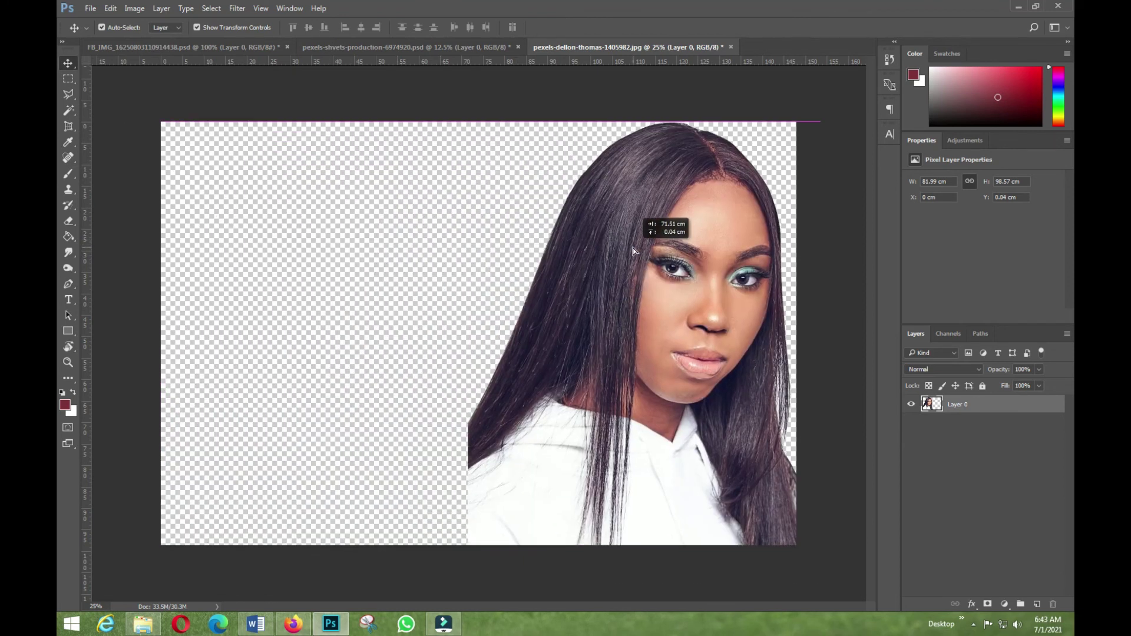
left_click_drag(476, 243, 646, 246)
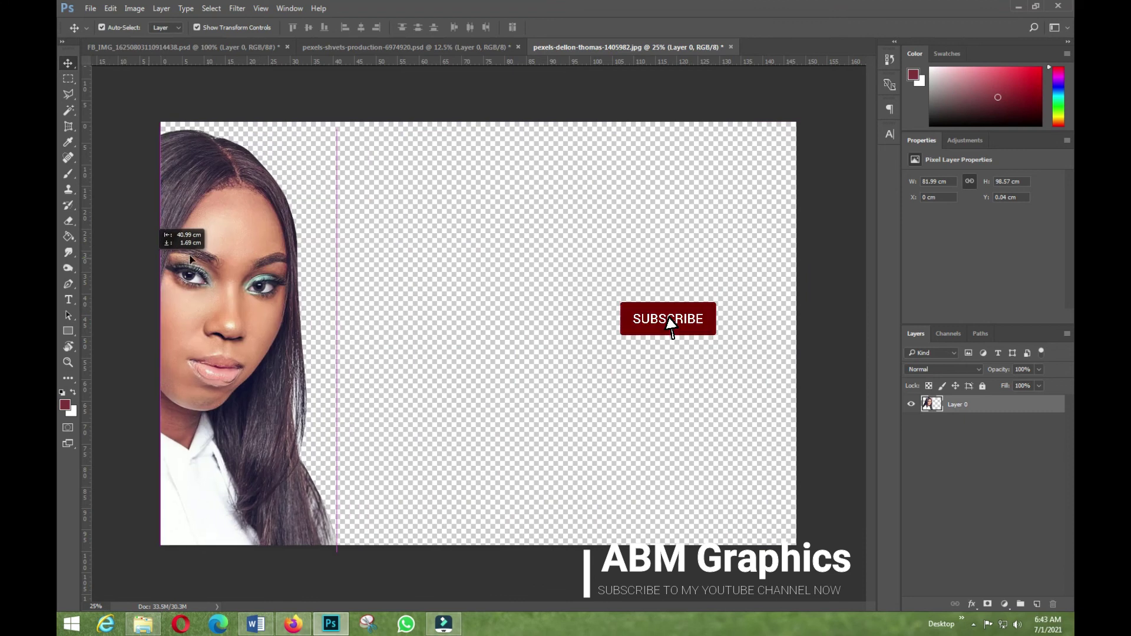
mouse_move(191, 258)
left_mouse_down()
mouse_move(428, 386)
mouse_move(380, 394)
left_mouse_up()
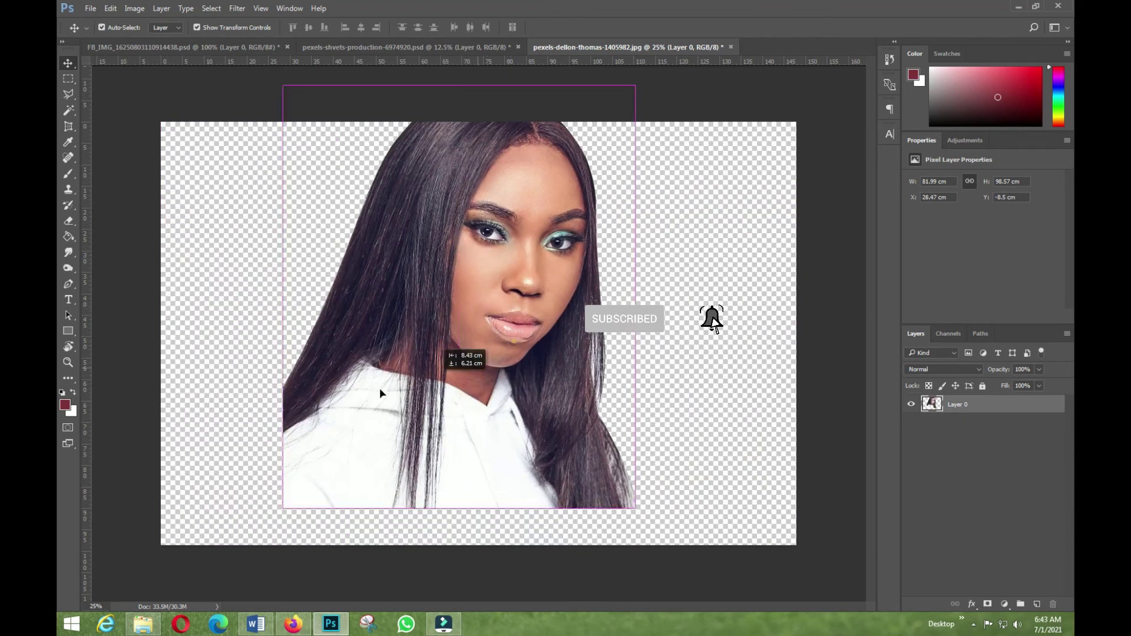
left_click_drag(380, 393, 376, 283)
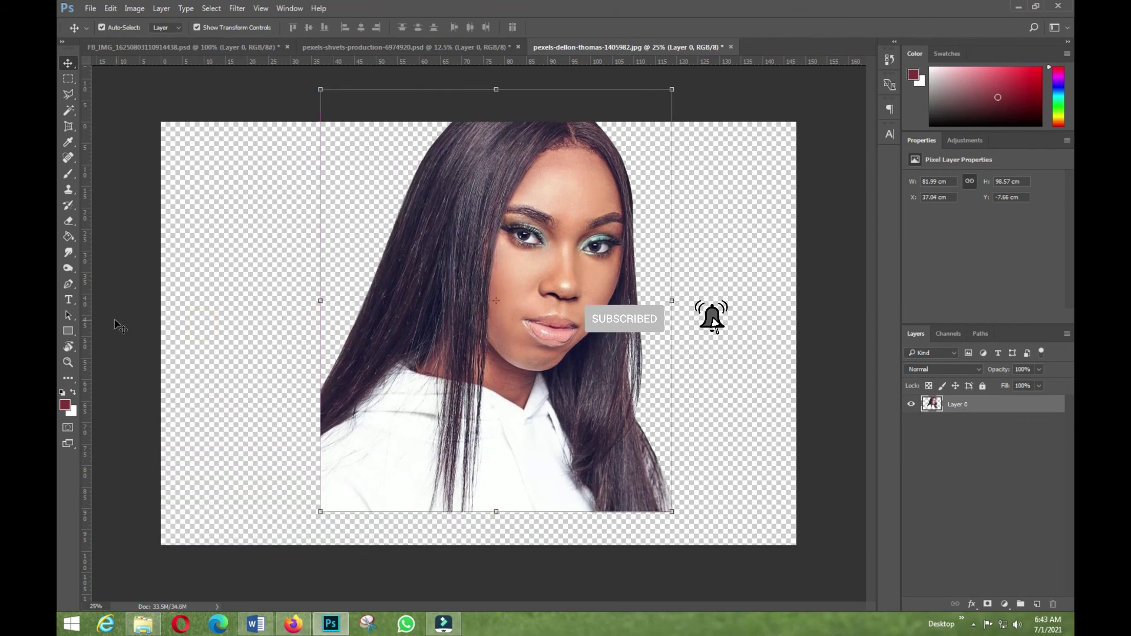
left_click(111, 8)
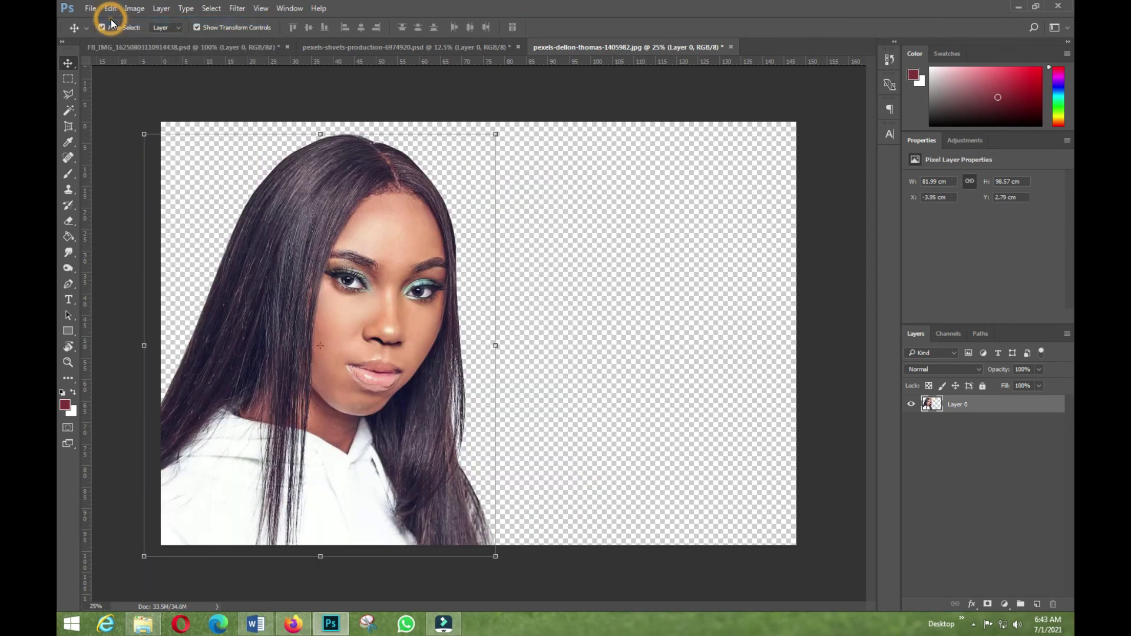
mouse_move(239, 335)
left_mouse_down()
mouse_move(274, 347)
mouse_move(294, 322)
left_mouse_up()
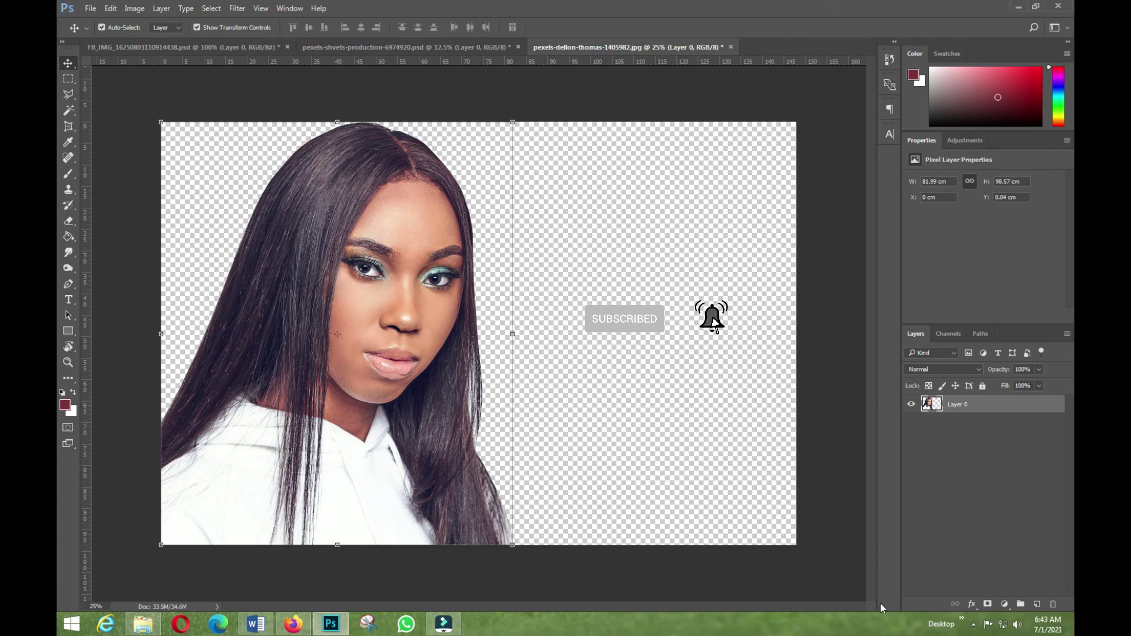
left_click(970, 625)
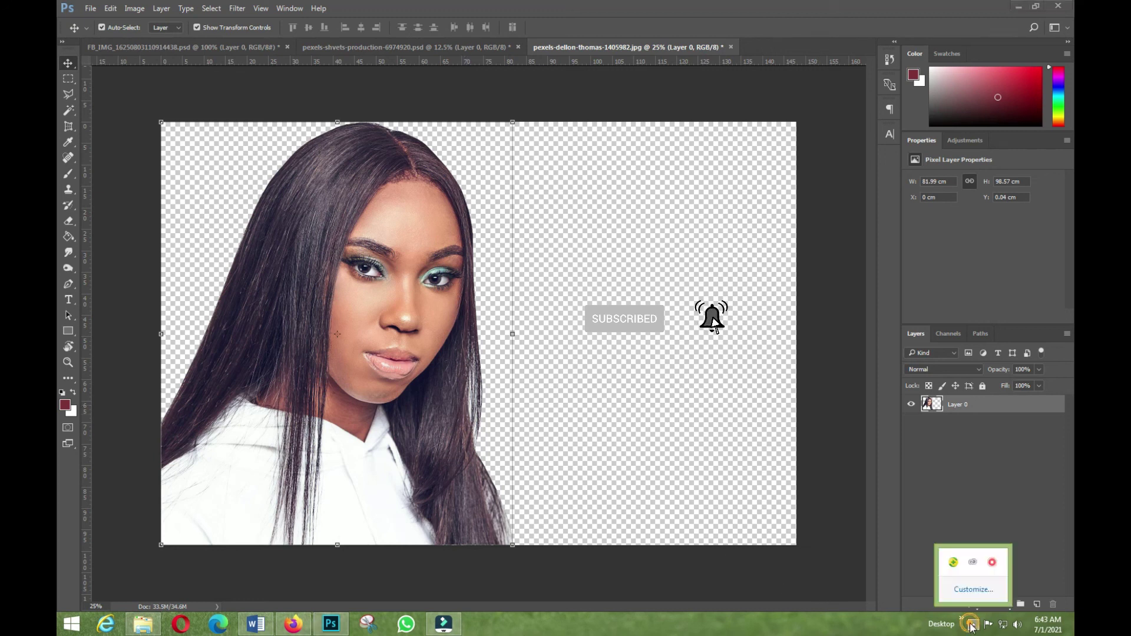
right_click(995, 568)
left_click(971, 579)
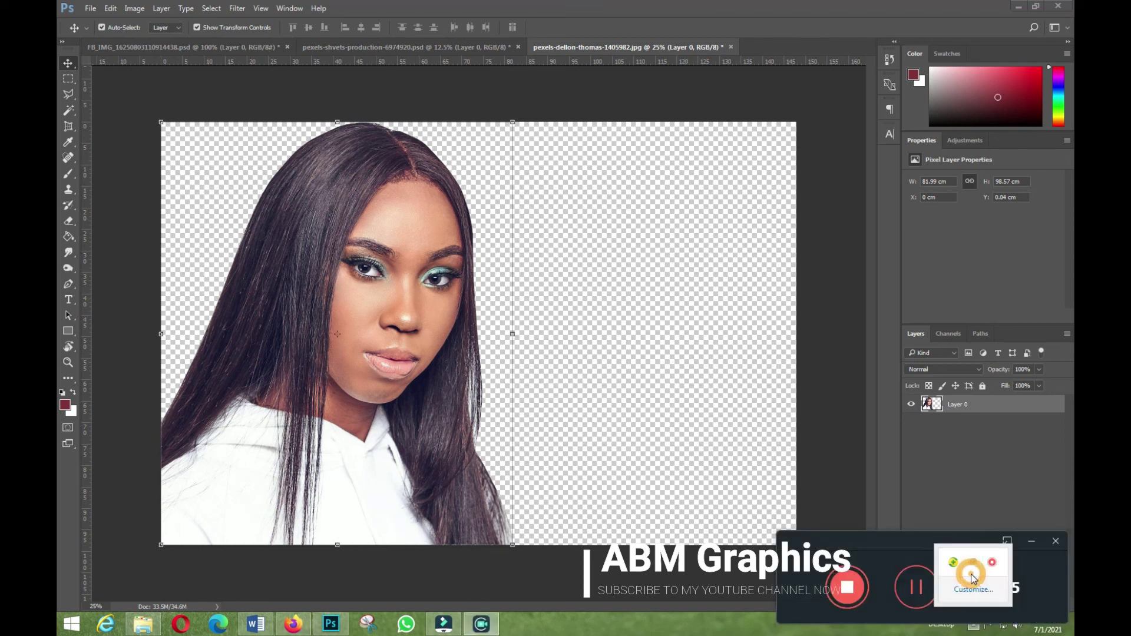